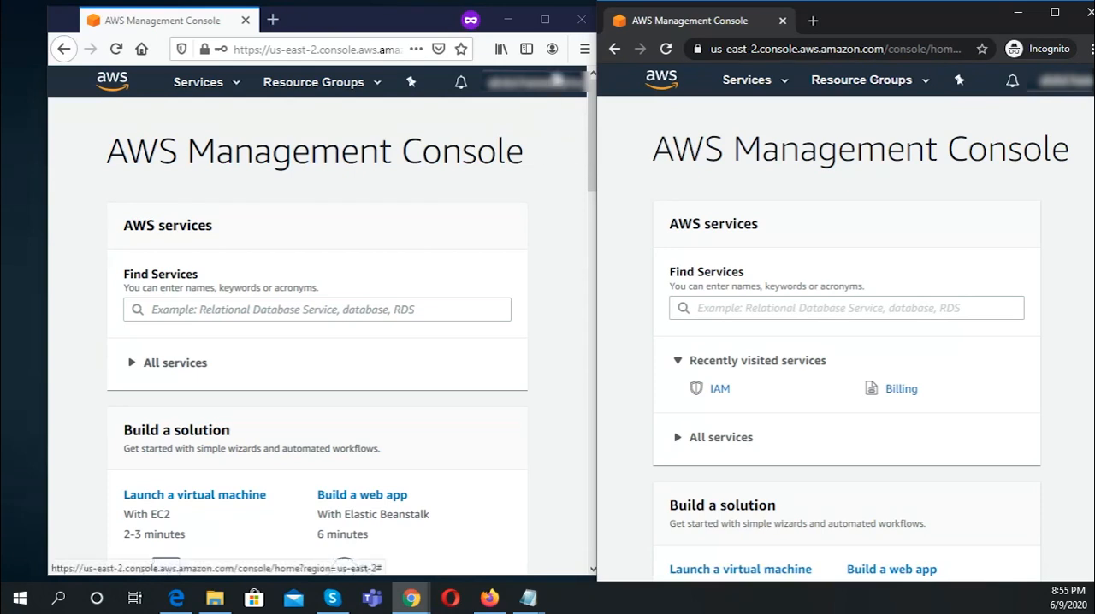
Step: Maximize the first account's console window and display the signed-in IAM user and account details
{"action": "left_click", "coordinate": [545, 19]}
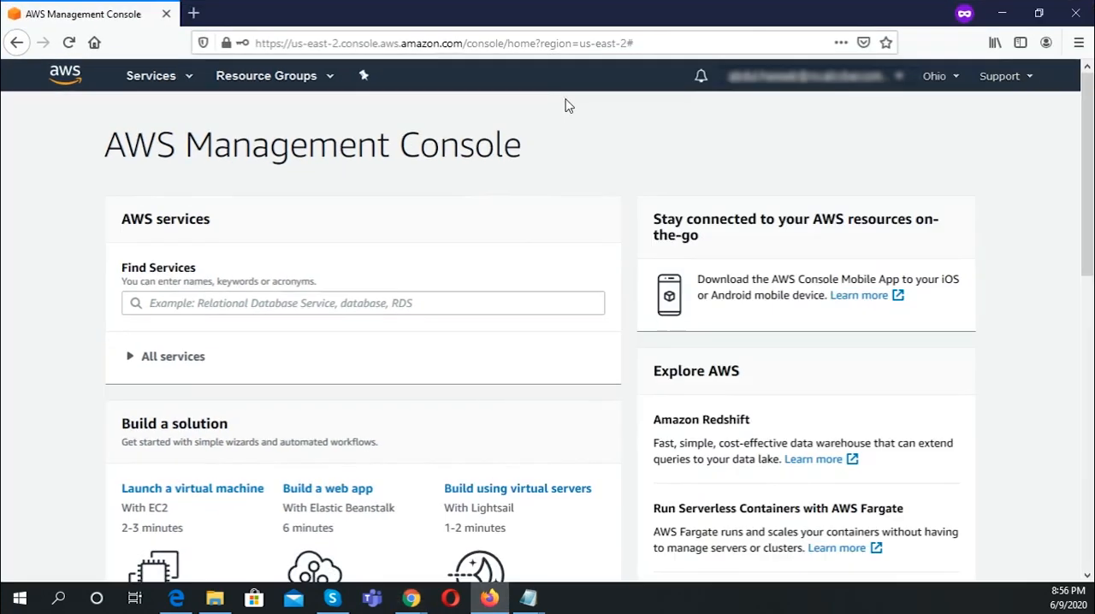
{"action": "left_click", "coordinate": [898, 89]}
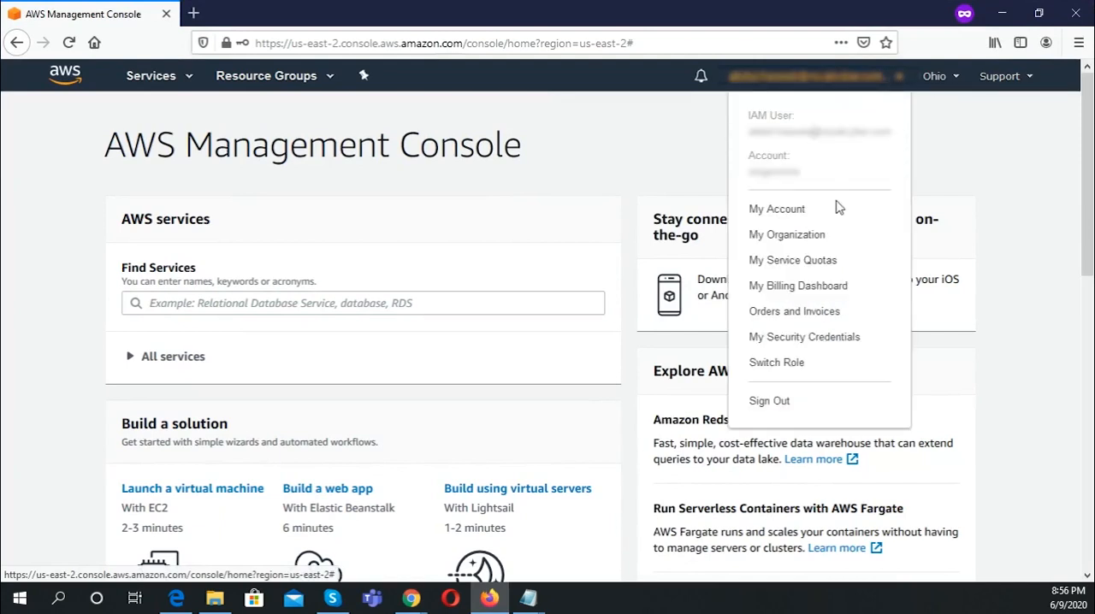
{"action": "left_click", "coordinate": [786, 220]}
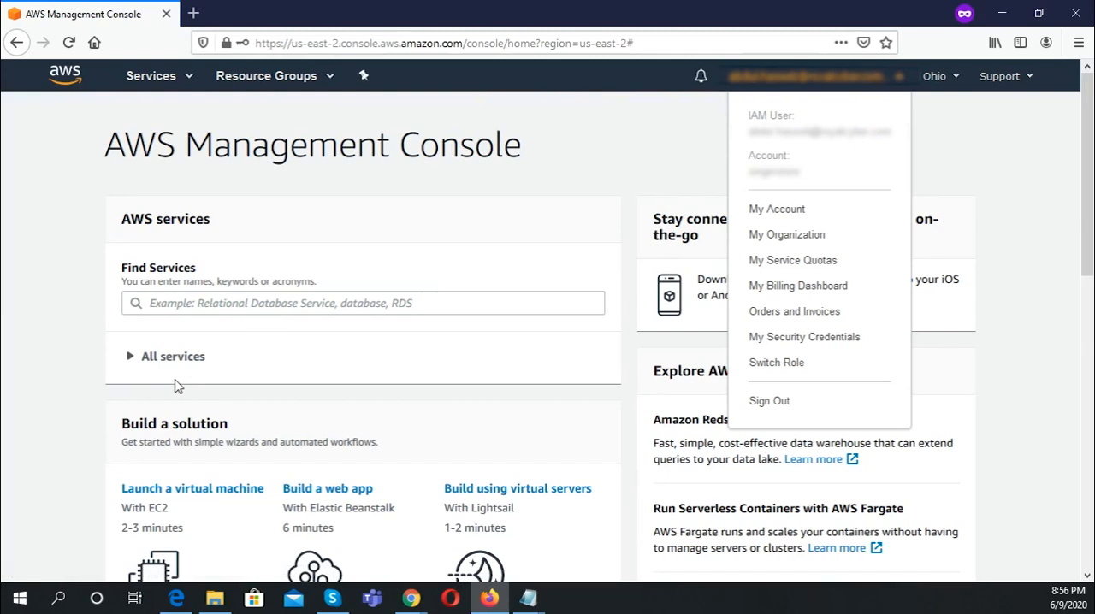
Step: Find the IAM service by searching for "iam" and open its console
{"action": "left_click", "coordinate": [184, 80]}
{"action": "type", "text": "iam"}
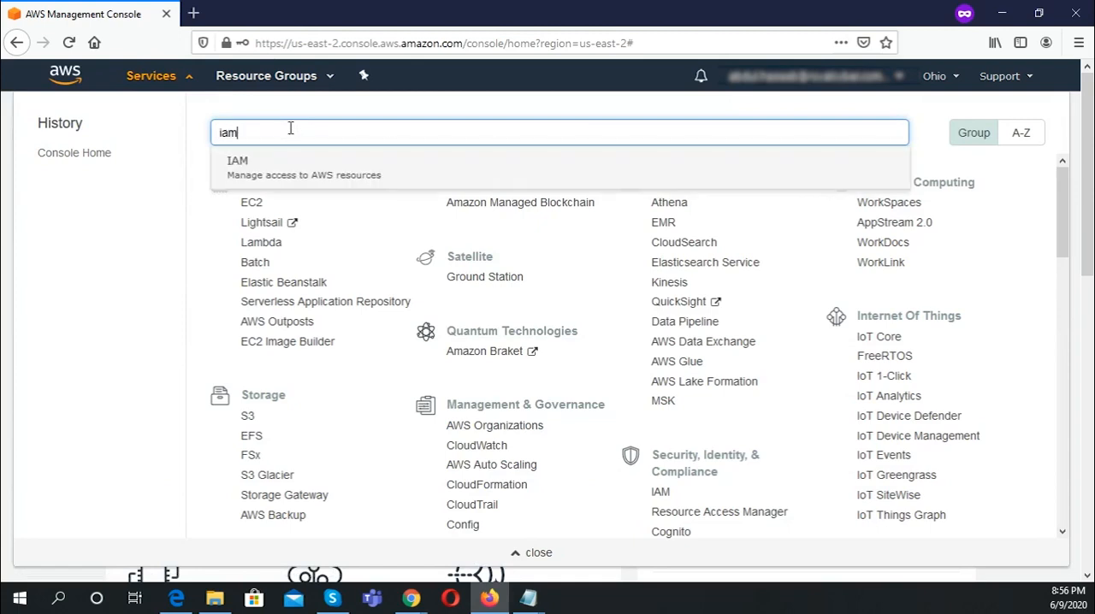
{"action": "left_click", "coordinate": [288, 174]}
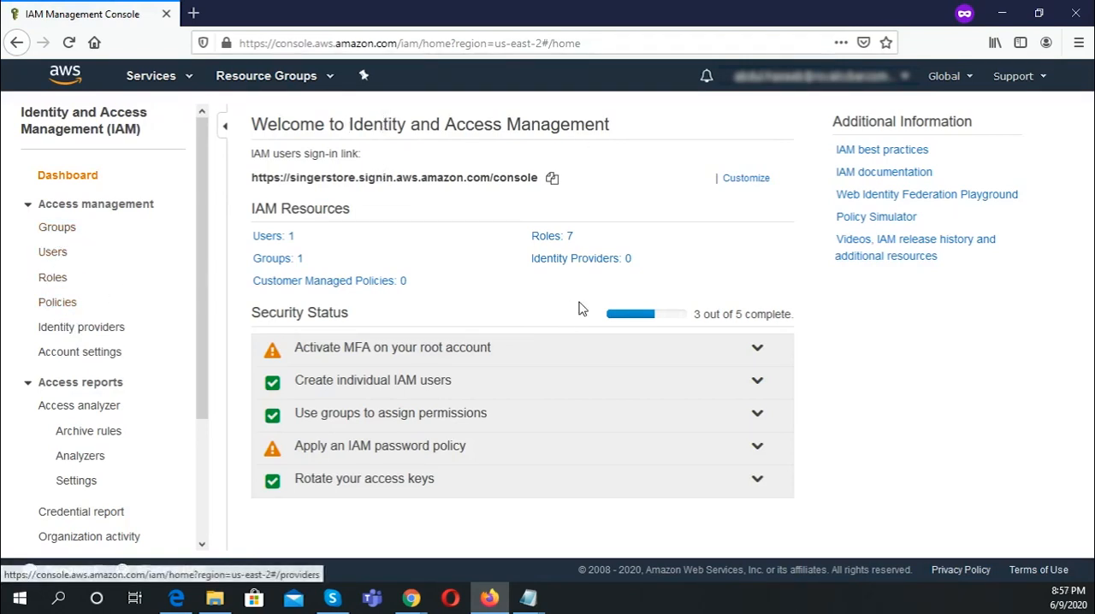
Step: Start creating a new IAM policy and choose STS as its service
{"action": "left_click", "coordinate": [48, 306]}
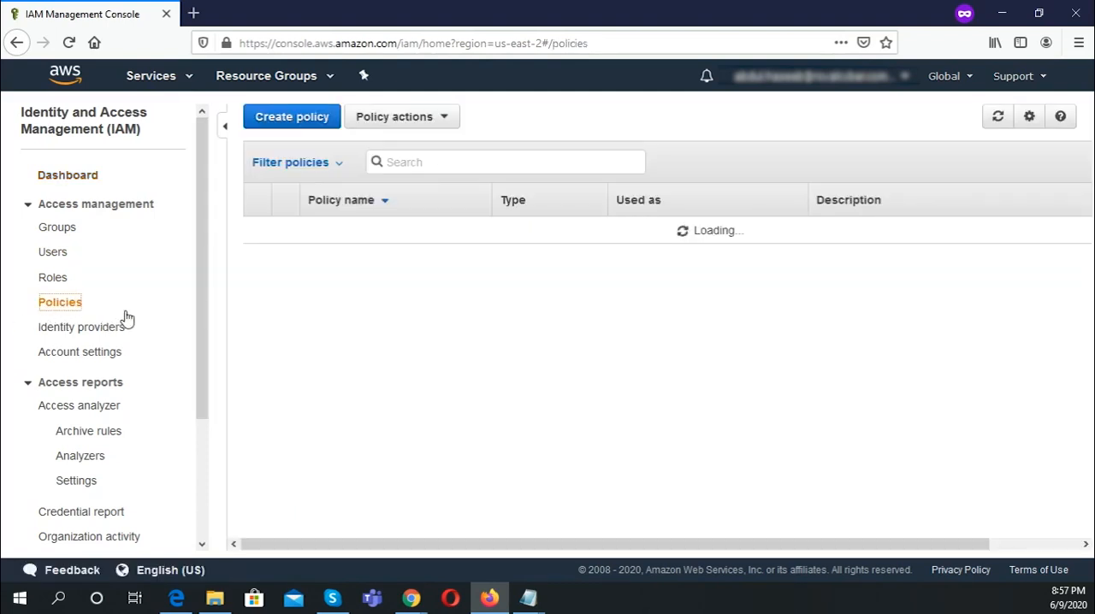
{"action": "left_click", "coordinate": [55, 304]}
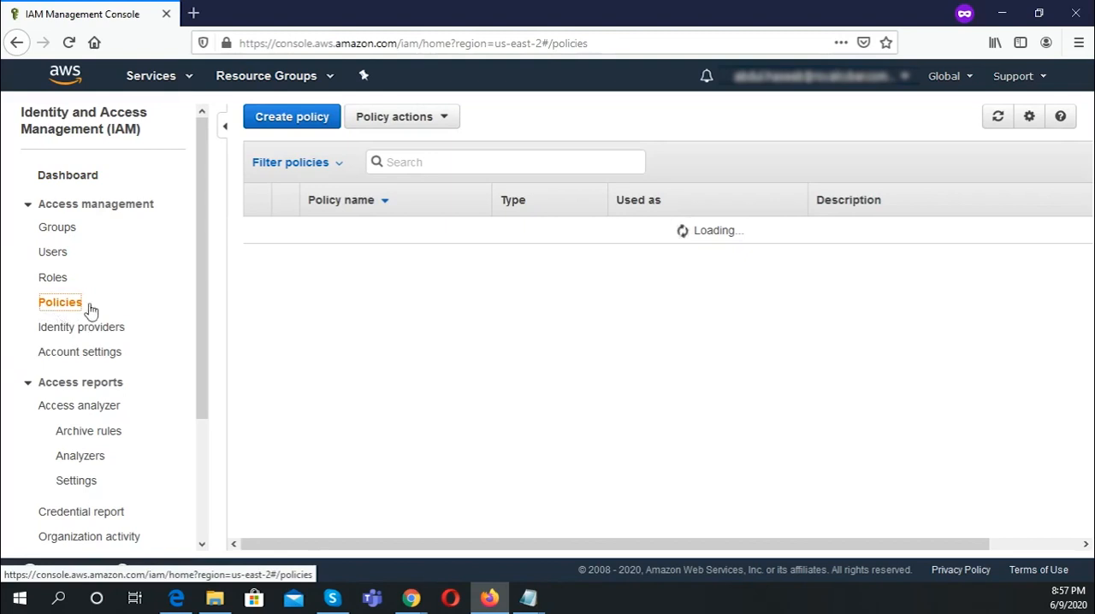
{"action": "left_click", "coordinate": [283, 116]}
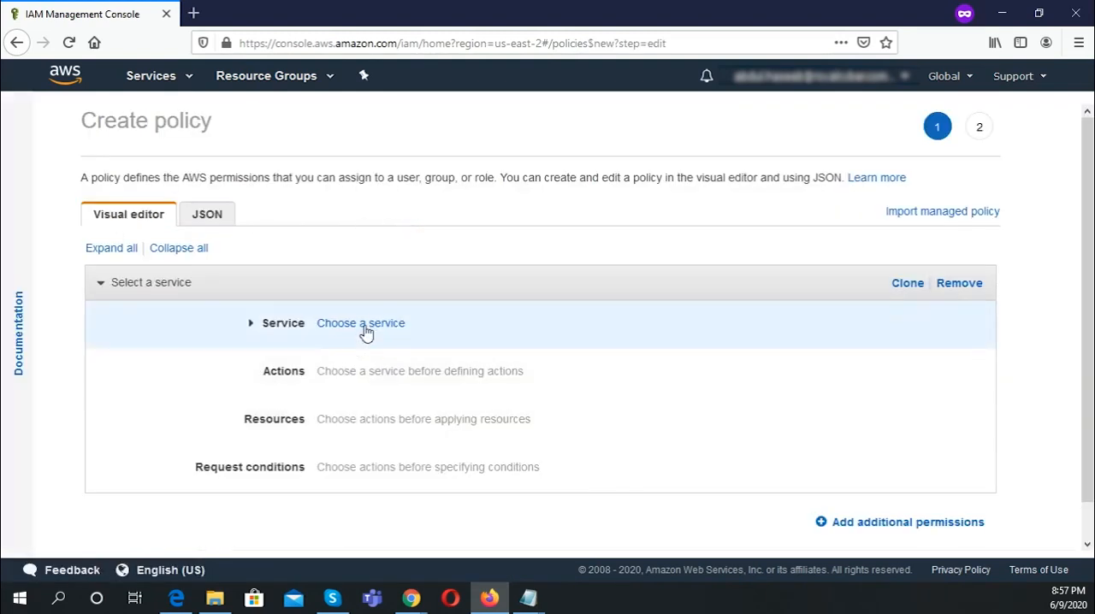
{"action": "left_click", "coordinate": [366, 332]}
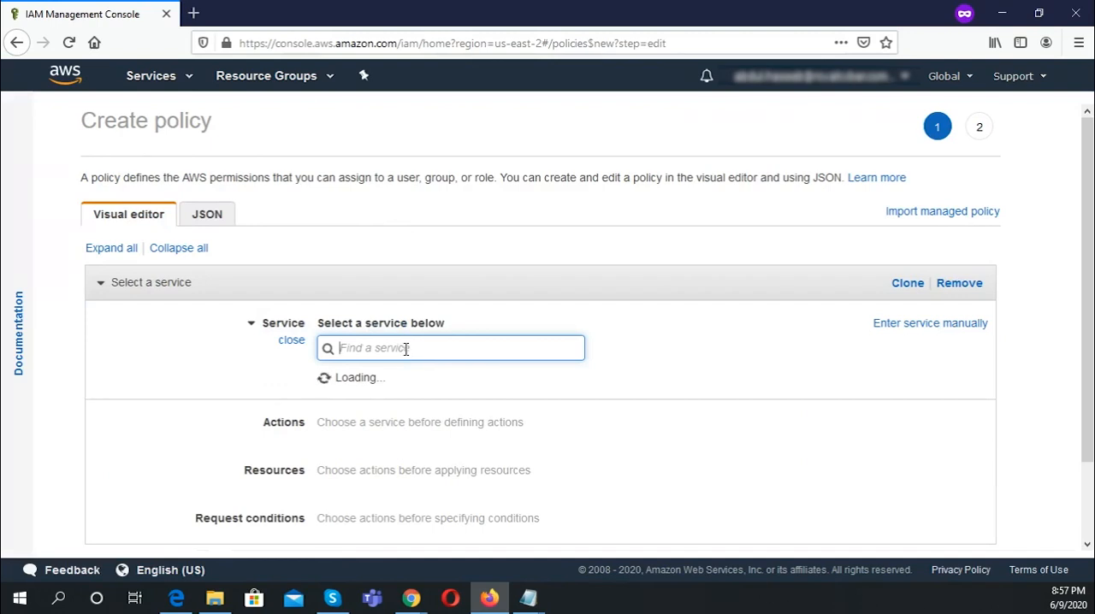
{"action": "type", "text": "sts"}
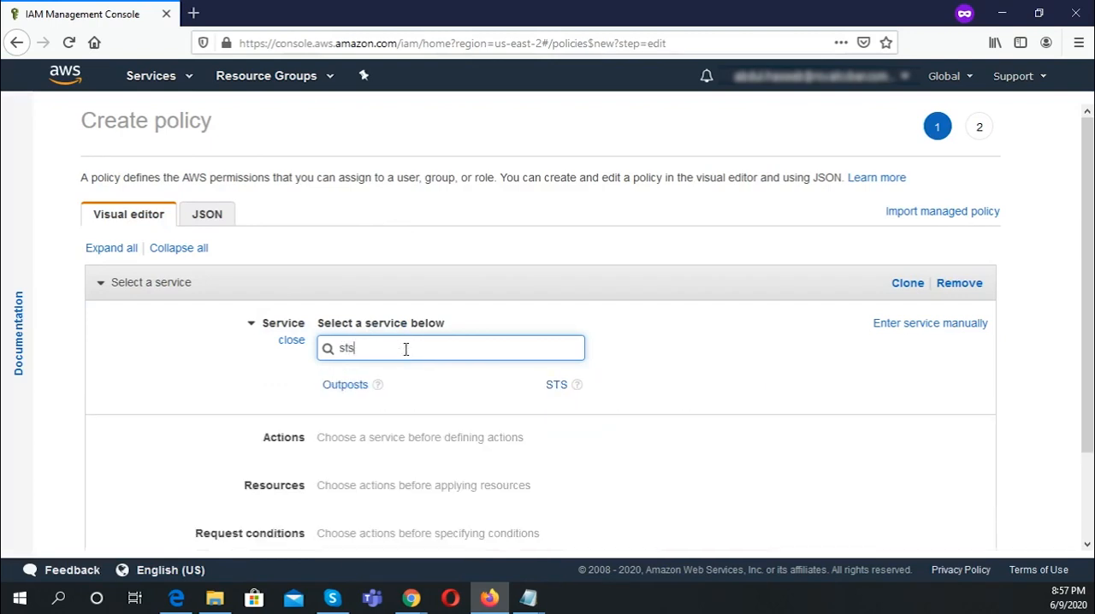
{"action": "left_click", "coordinate": [557, 389]}
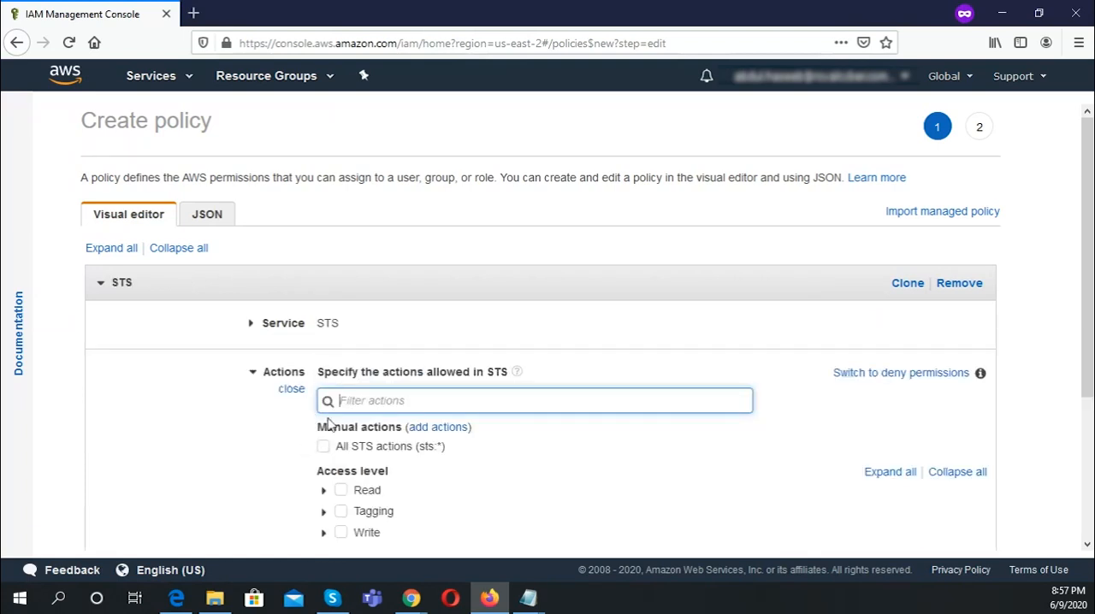
Step: Allow the AssumeRole action from the Write access level in the STS policy
{"action": "left_click_drag", "start_coordinate": [1089, 271], "coordinate": [1092, 366]}
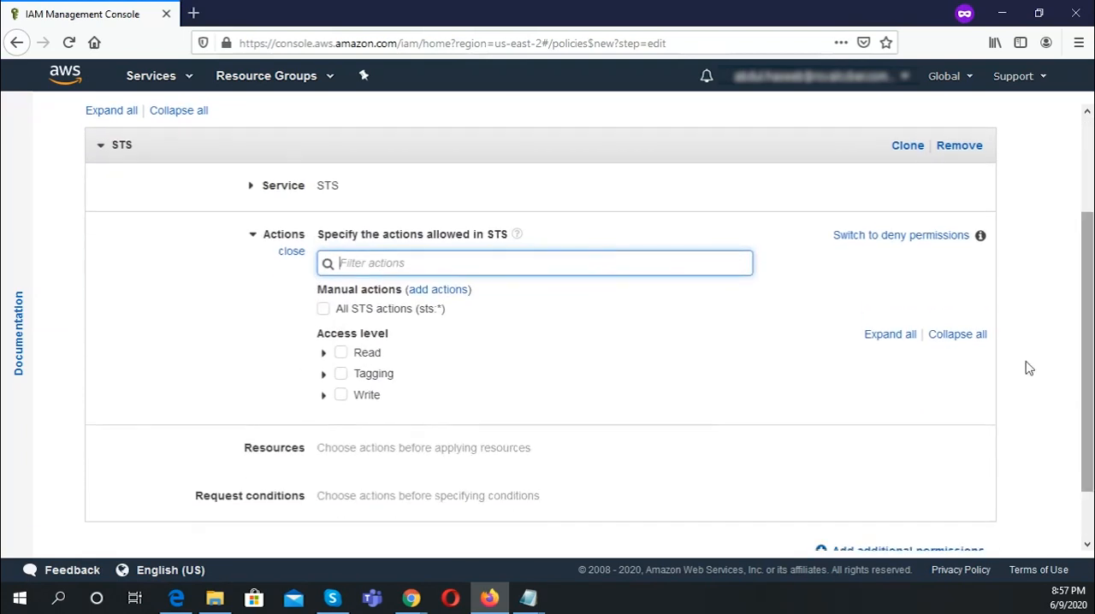
{"action": "left_click", "coordinate": [324, 397]}
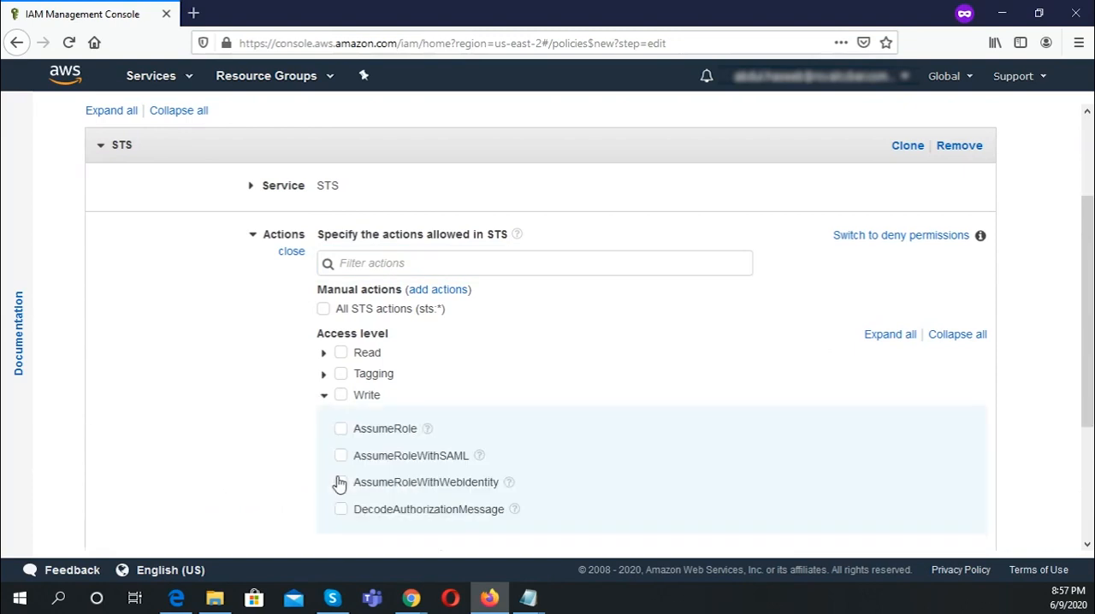
{"action": "left_click", "coordinate": [340, 428]}
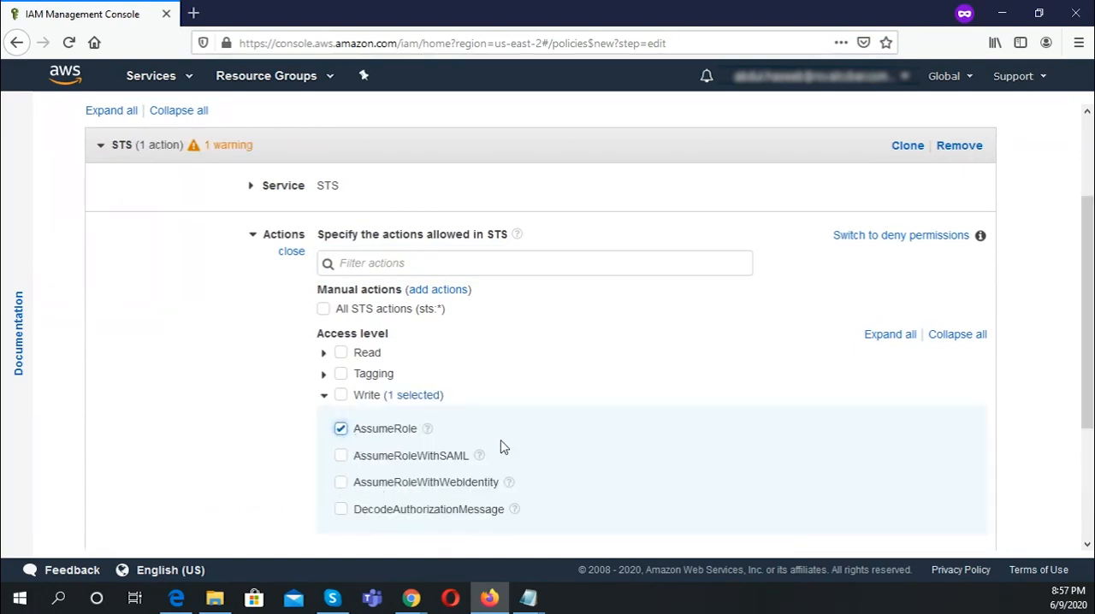
{"action": "left_click", "coordinate": [374, 428]}
Step: Apply the AssumeRole permission to any role resource and proceed to the policy review
{"action": "left_click_drag", "start_coordinate": [1089, 298], "coordinate": [1089, 410]}
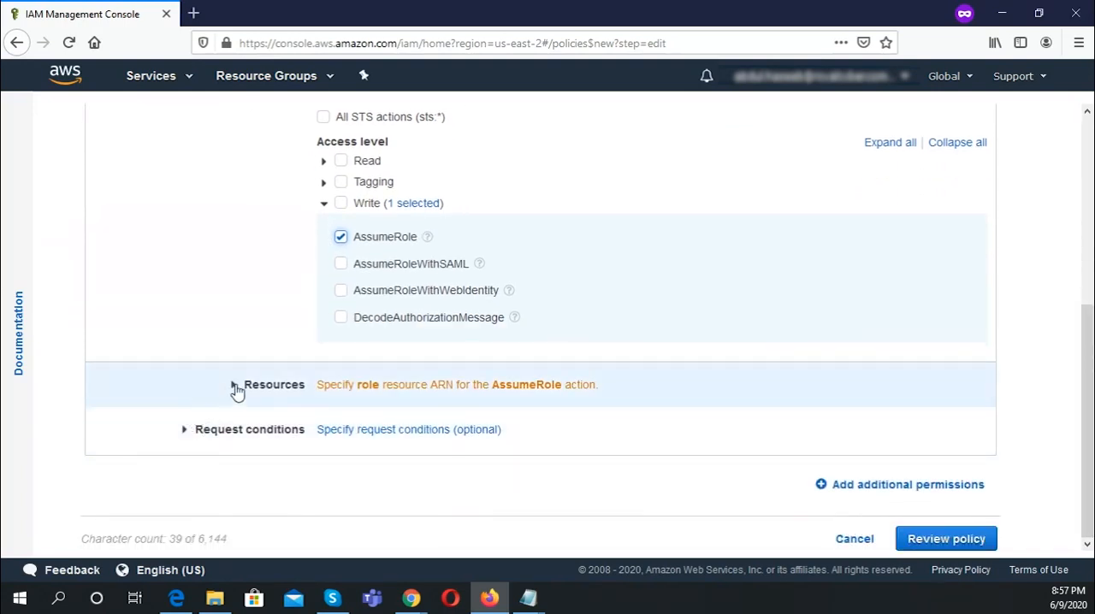
{"action": "left_click", "coordinate": [236, 386]}
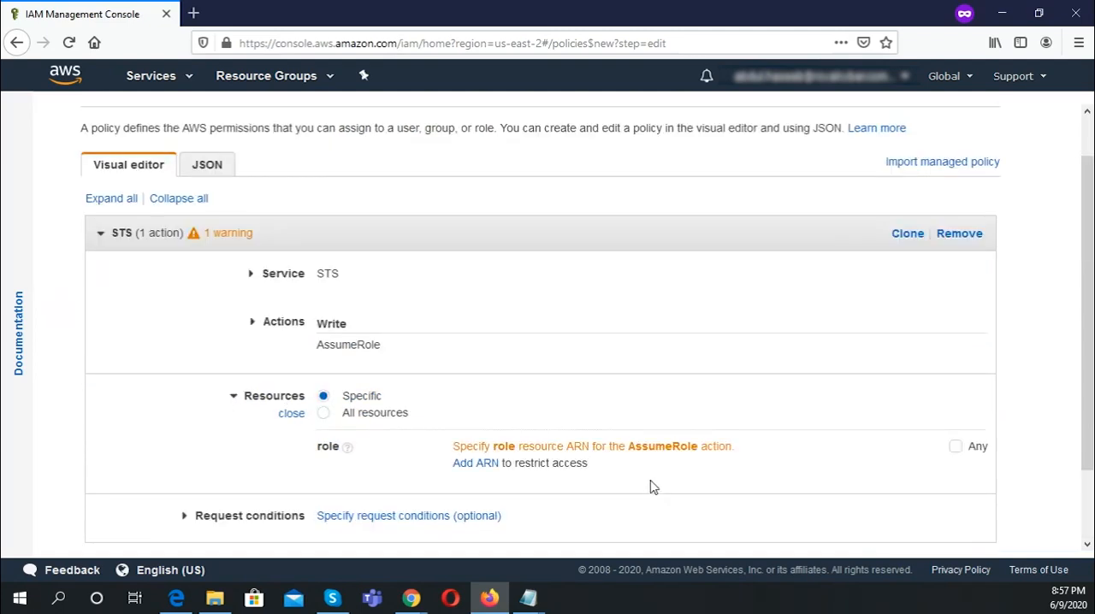
{"action": "left_click", "coordinate": [955, 448]}
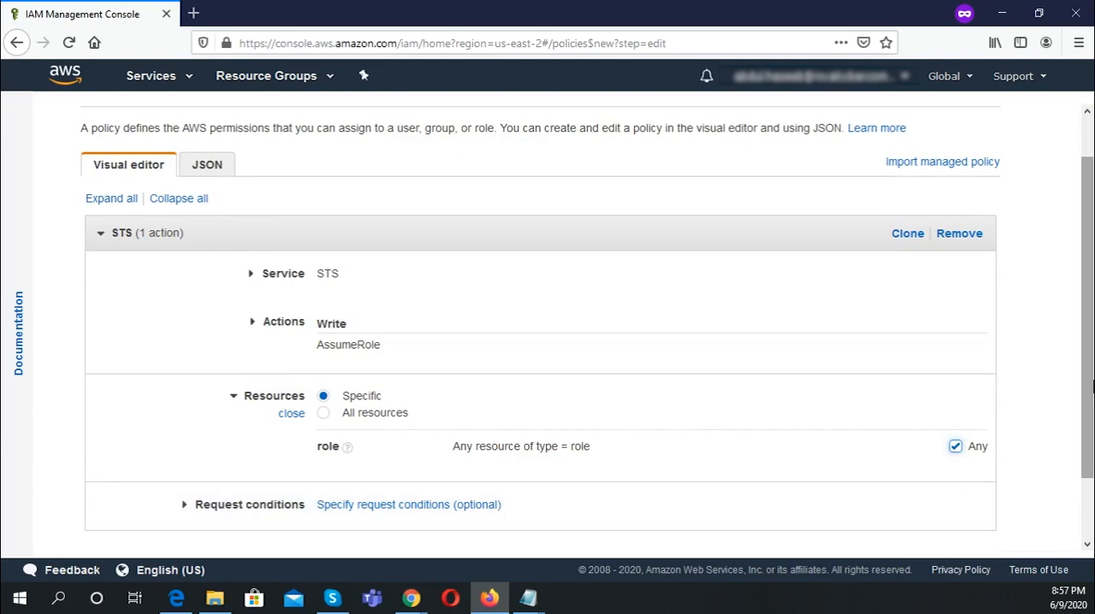
{"action": "scroll", "coordinate": [1093, 388], "scroll_direction": "down", "scroll_amount": 2}
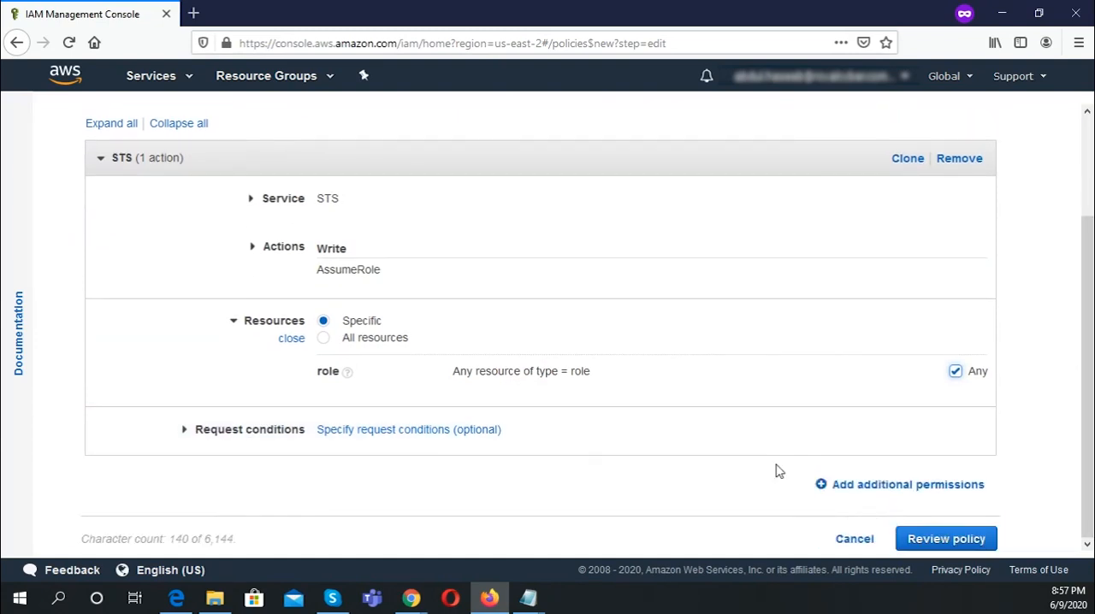
{"action": "left_click", "coordinate": [942, 539]}
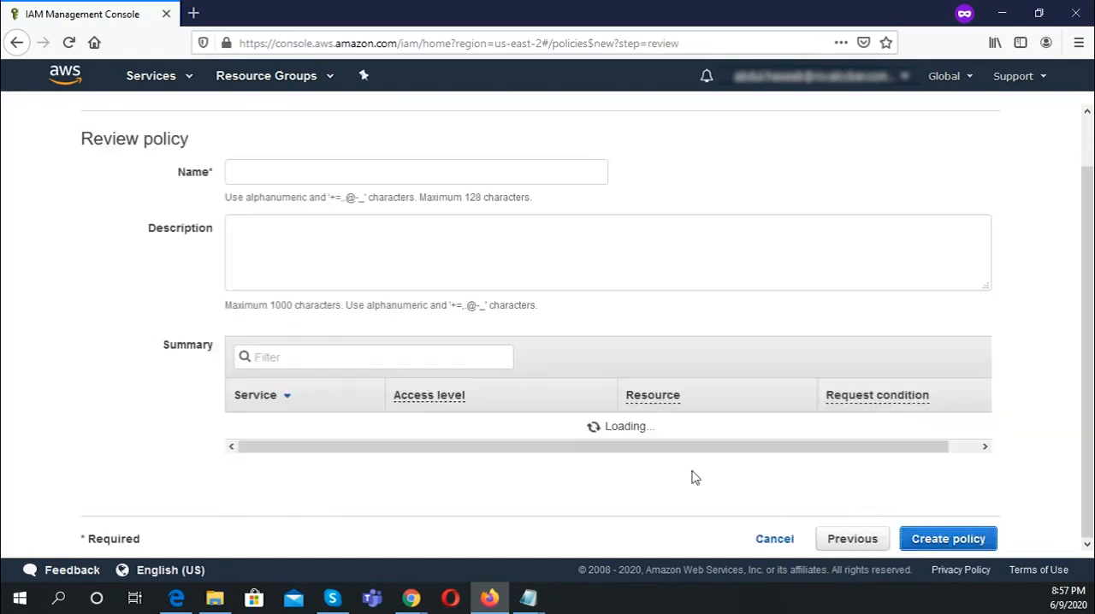
Step: Name the policy sts-policy, use the same text as its description, and create it
{"action": "left_click", "coordinate": [291, 164]}
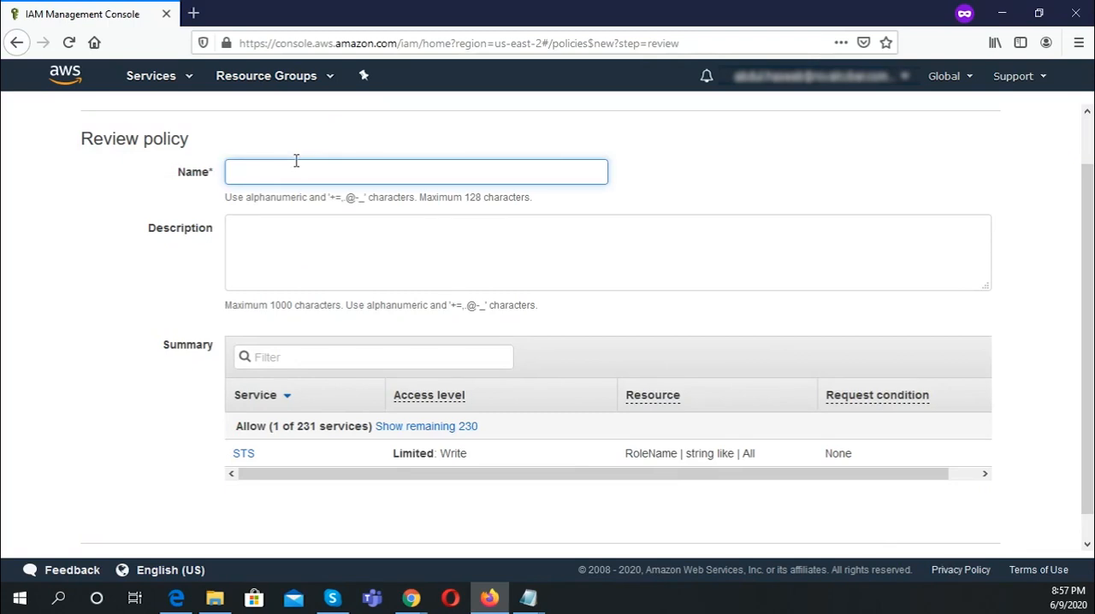
{"action": "type", "text": "sts-policy"}
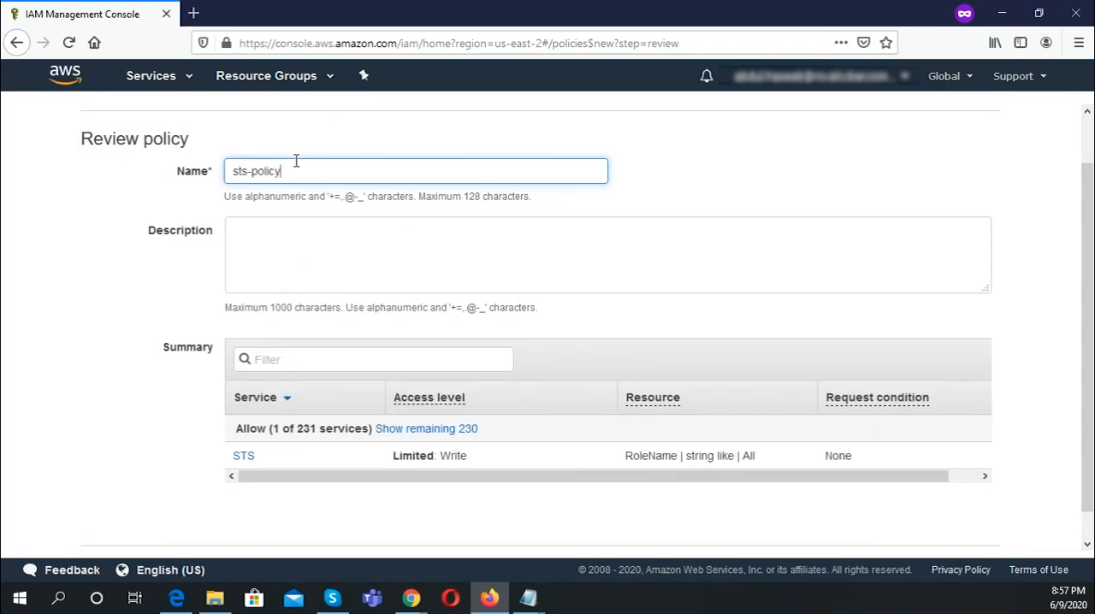
{"action": "left_click_drag", "start_coordinate": [302, 177], "coordinate": [221, 178]}
{"action": "key", "text": "ctrl+c"}
{"action": "left_click", "coordinate": [289, 223]}
{"action": "key", "text": "ctrl+v"}
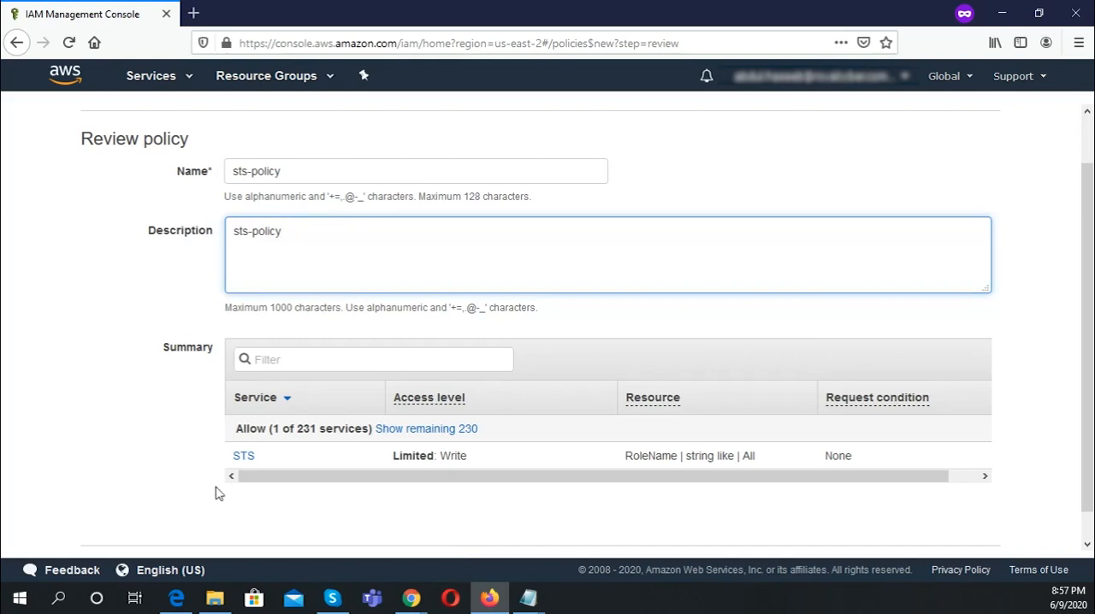
{"action": "scroll", "coordinate": [1092, 391], "scroll_direction": "down", "scroll_amount": 2}
{"action": "left_click", "coordinate": [954, 539]}
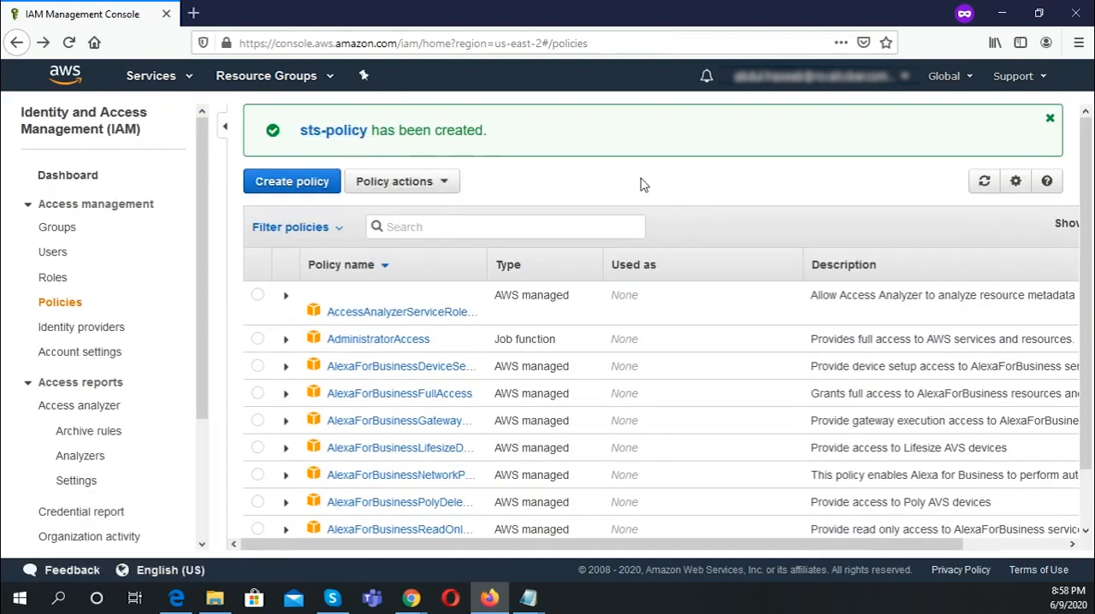
Step: Start adding an IAM user named royalcyber_user with AWS Management Console access
{"action": "left_click", "coordinate": [64, 254]}
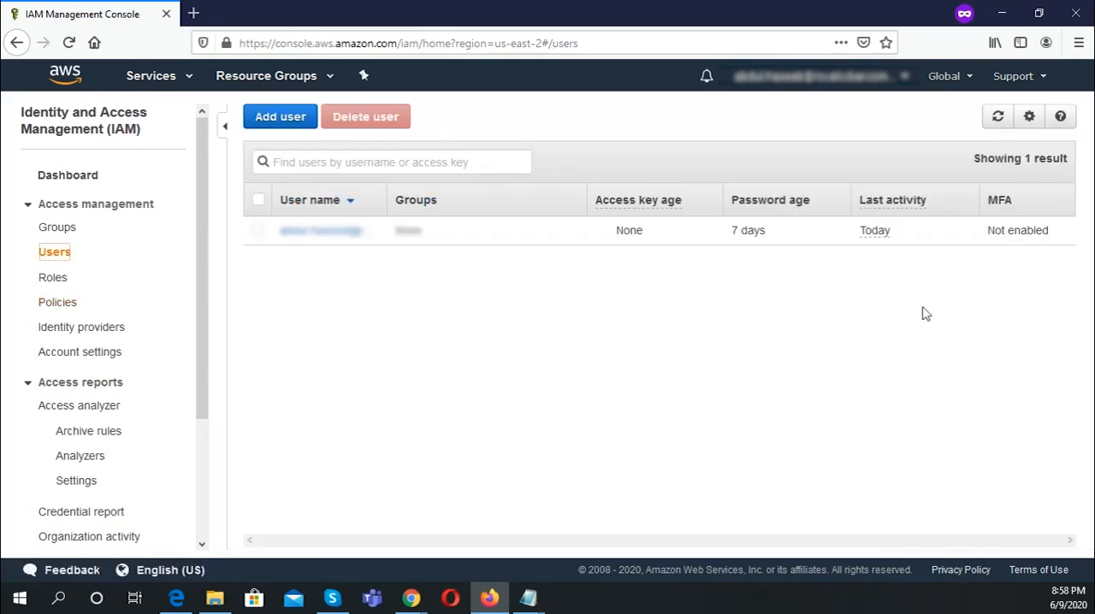
{"action": "left_click", "coordinate": [279, 124]}
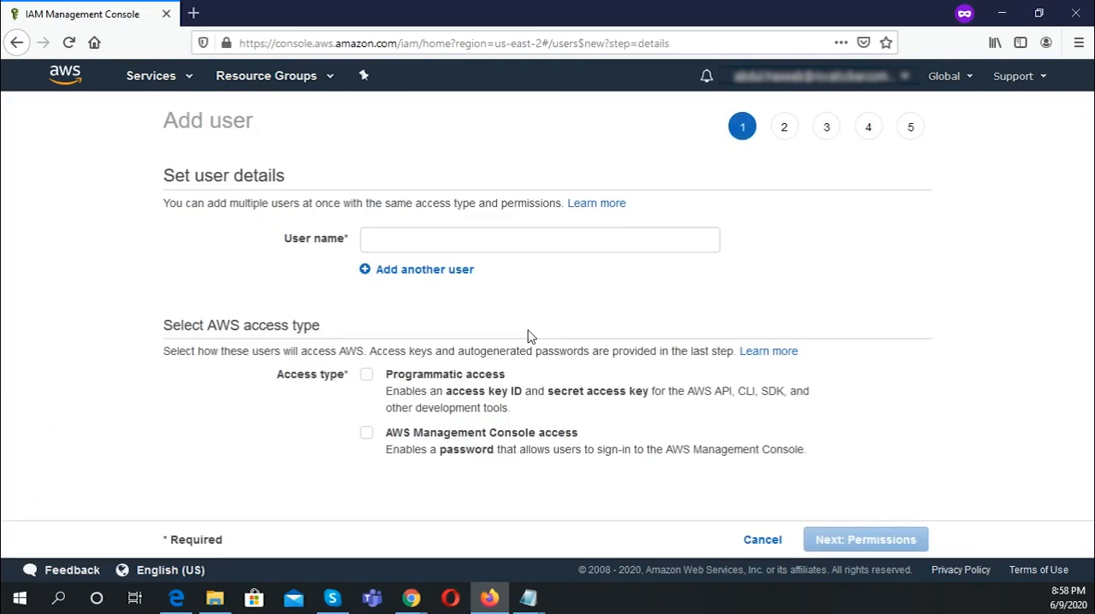
{"action": "left_click", "coordinate": [423, 249]}
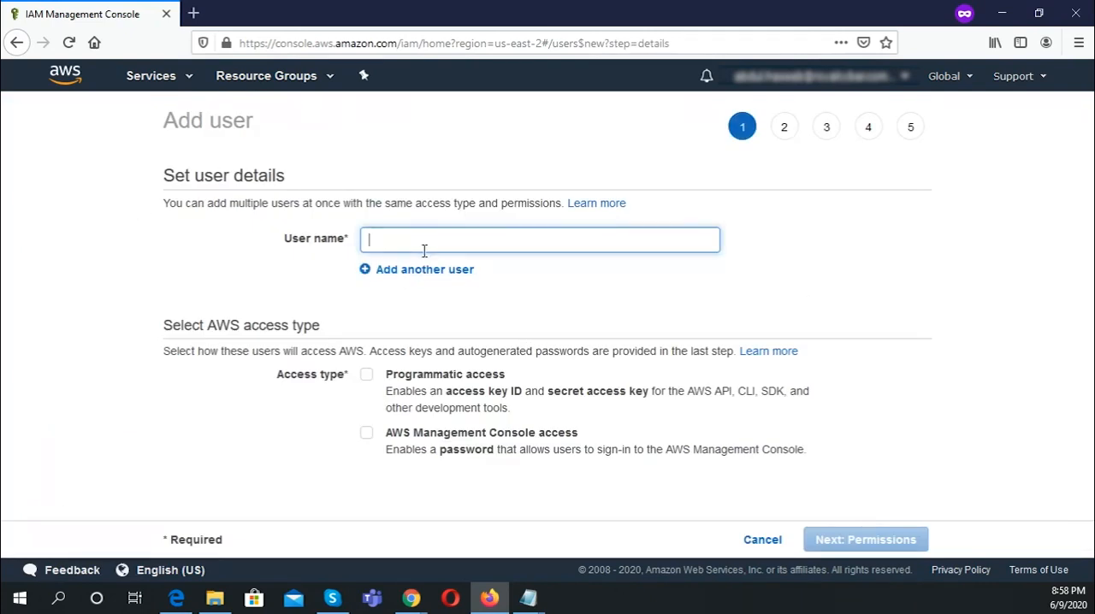
{"action": "type", "text": "royalcyber_user"}
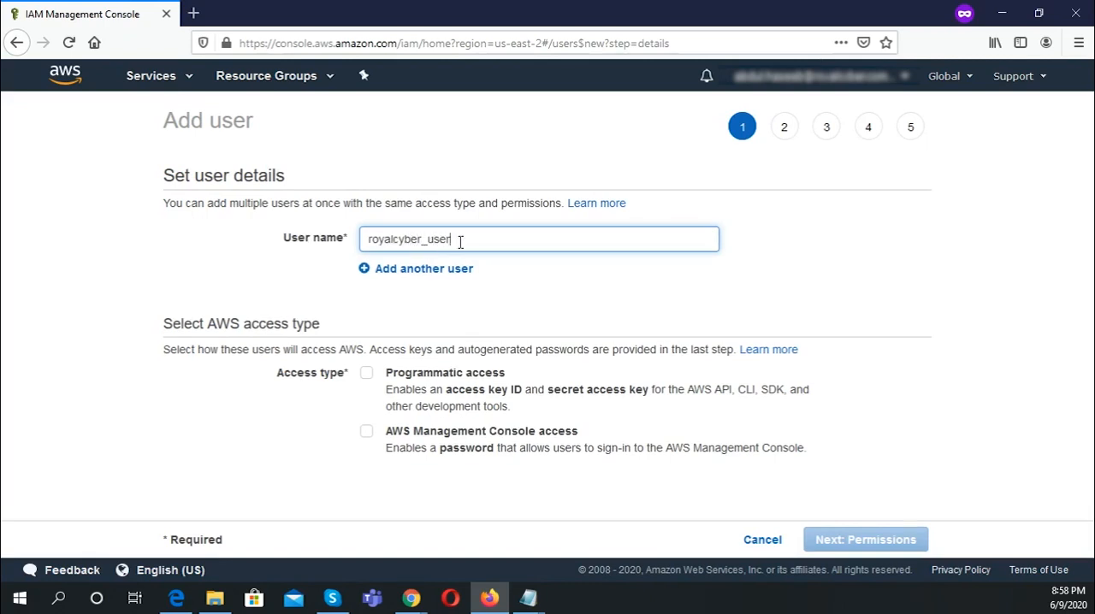
{"action": "double_click", "coordinate": [377, 242]}
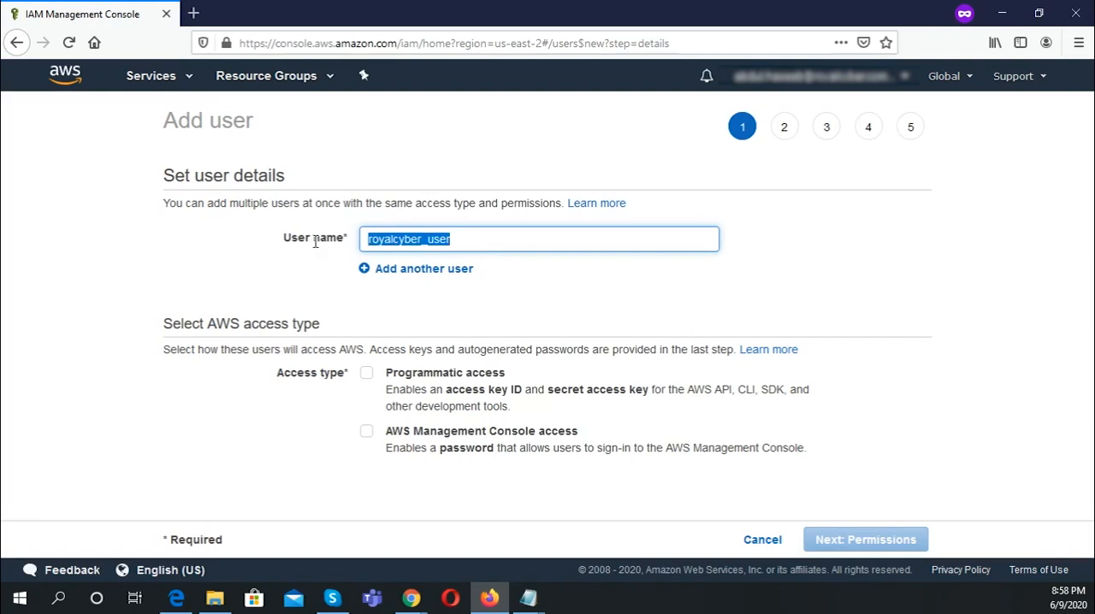
{"action": "left_click", "coordinate": [366, 435]}
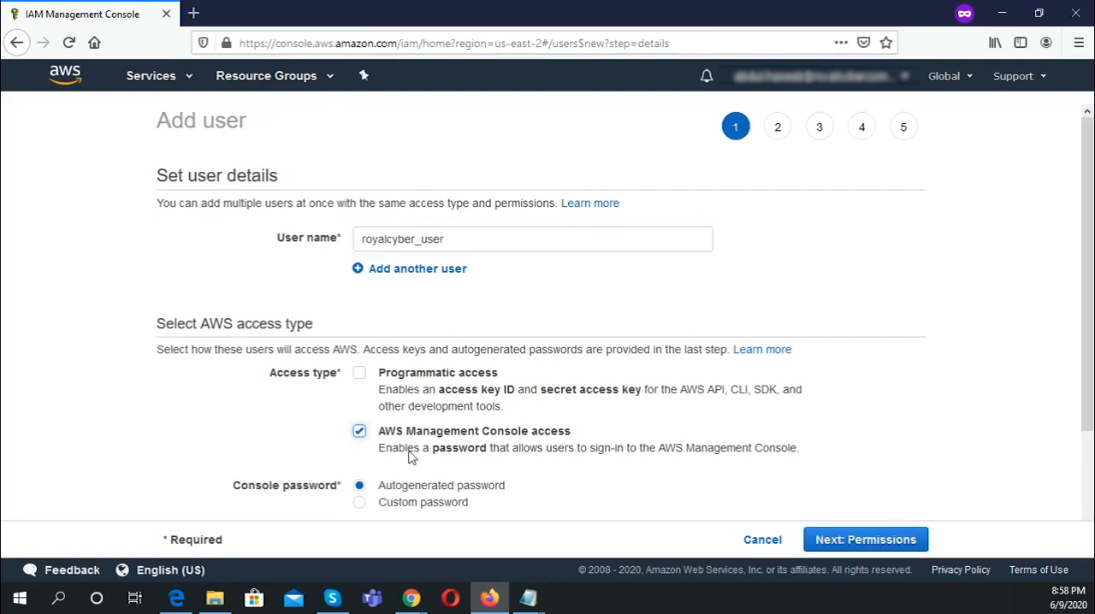
Step: Enter a custom console password for the user, turn off the required password reset, and continue to permissions
{"action": "left_click", "coordinate": [359, 502]}
{"action": "scroll", "coordinate": [1089, 353], "scroll_direction": "down", "scroll_amount": 3}
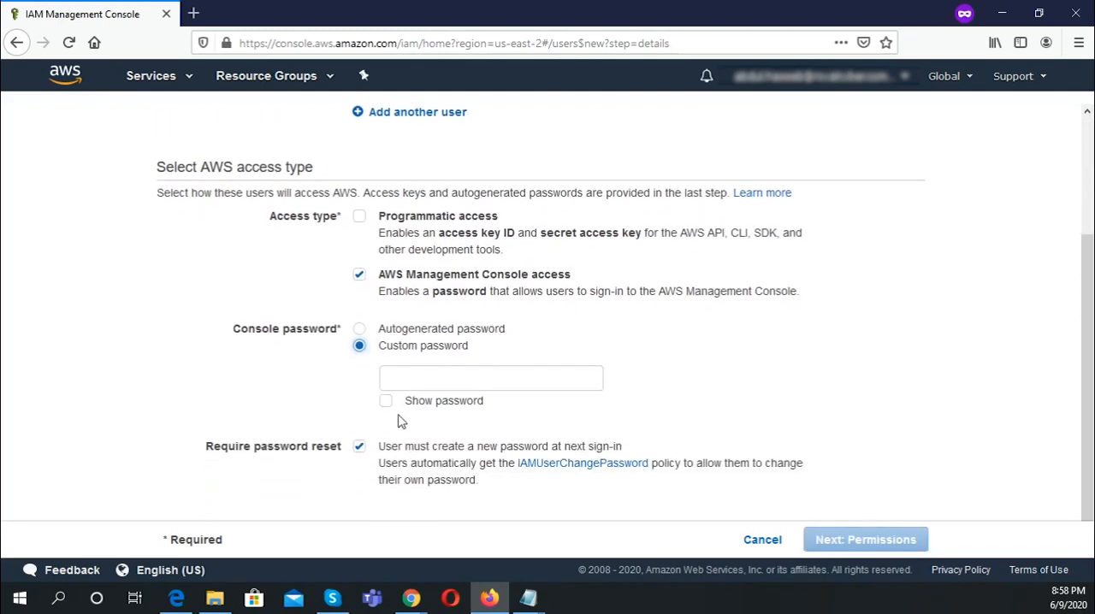
{"action": "left_click", "coordinate": [359, 448]}
{"action": "left_click", "coordinate": [404, 380]}
{"action": "type", "text": "a"}
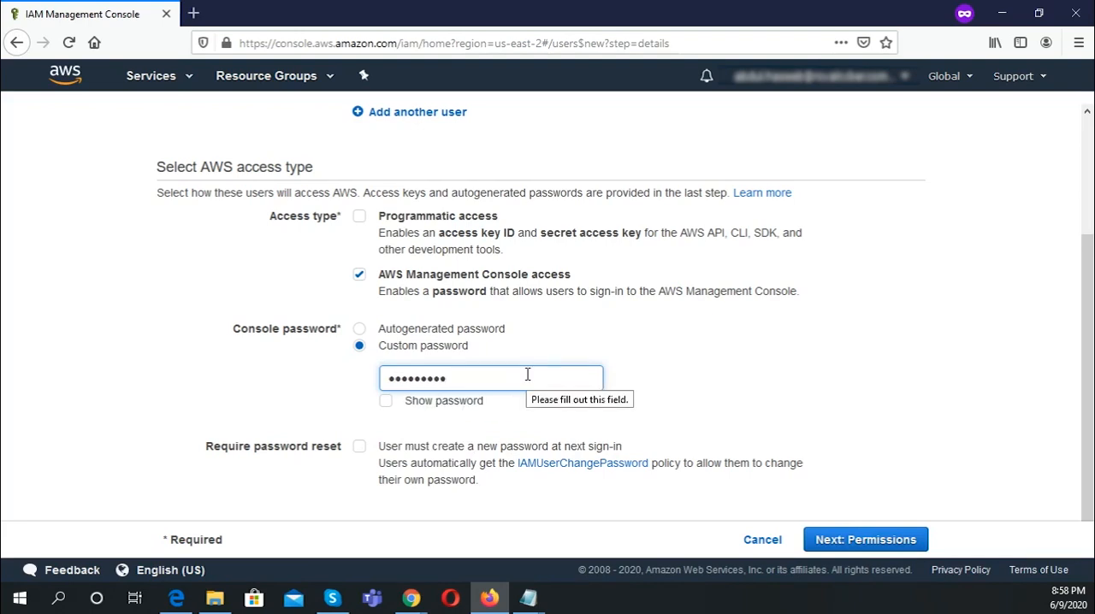
{"action": "left_click", "coordinate": [863, 548]}
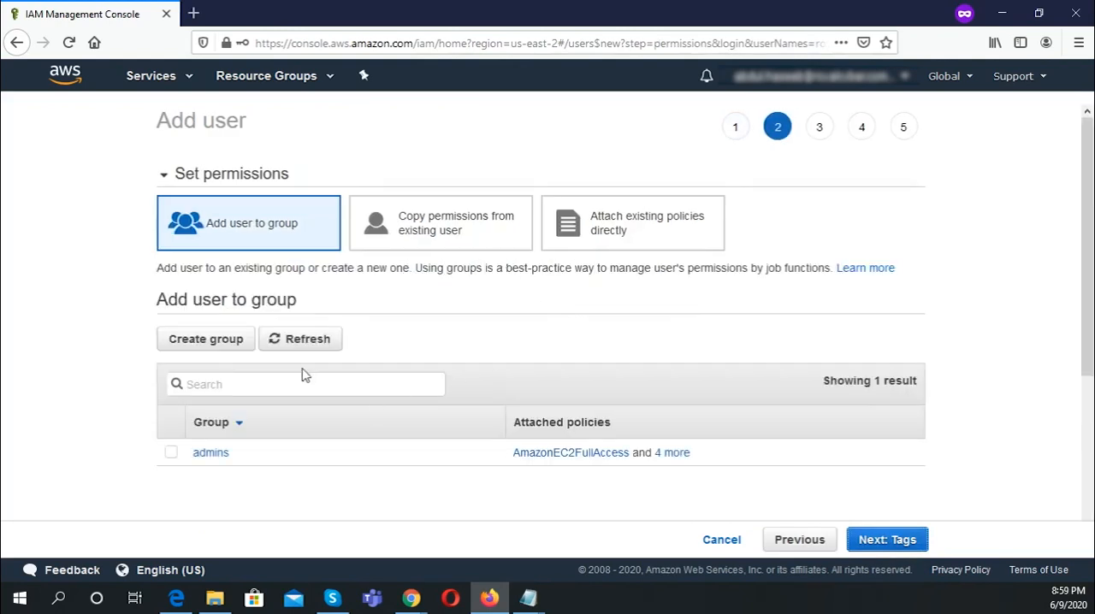
Step: Attach the existing policy sts-policy directly to the new user
{"action": "left_click", "coordinate": [633, 243]}
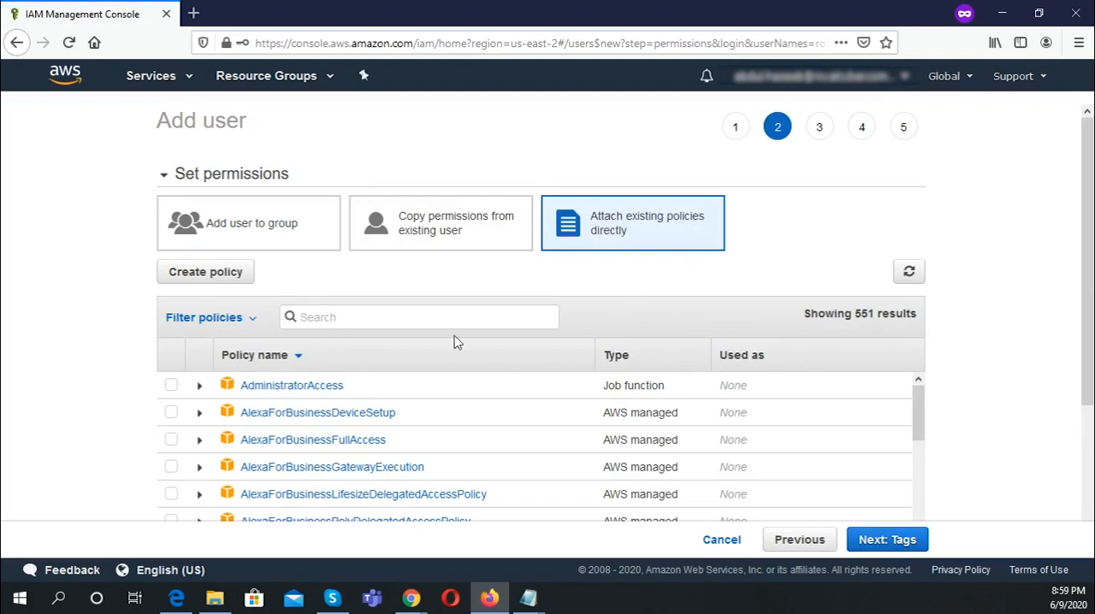
{"action": "left_click", "coordinate": [350, 317]}
{"action": "type", "text": "sts"}
{"action": "left_click", "coordinate": [171, 442]}
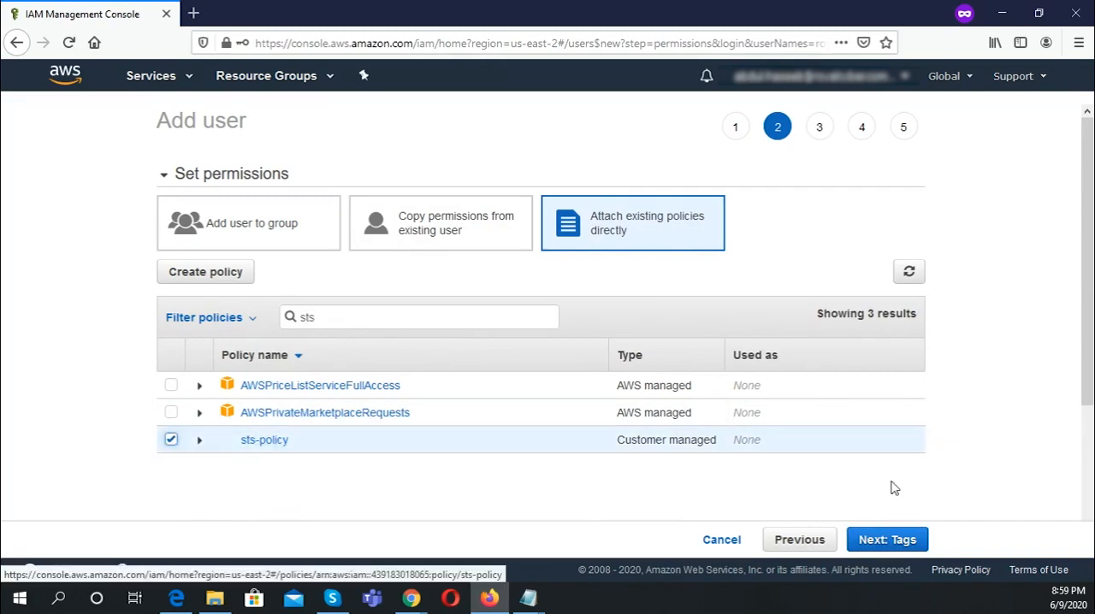
Step: Add the tag owner with the value royalcyber to the new user, and create the user after the review
{"action": "left_click", "coordinate": [898, 540]}
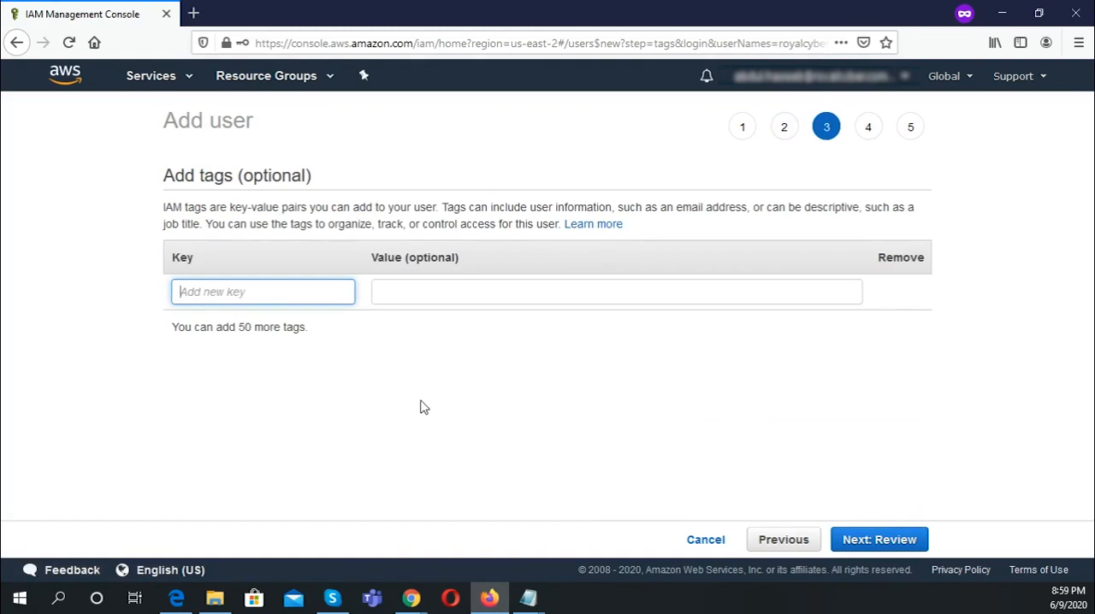
{"action": "type", "text": "owner"}
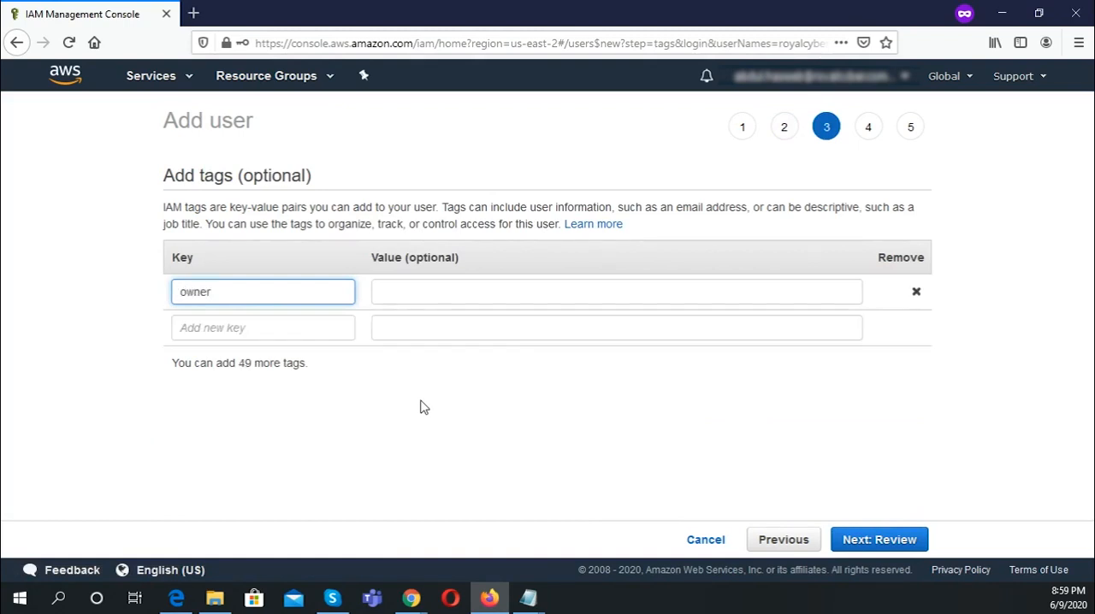
{"action": "left_click", "coordinate": [459, 296]}
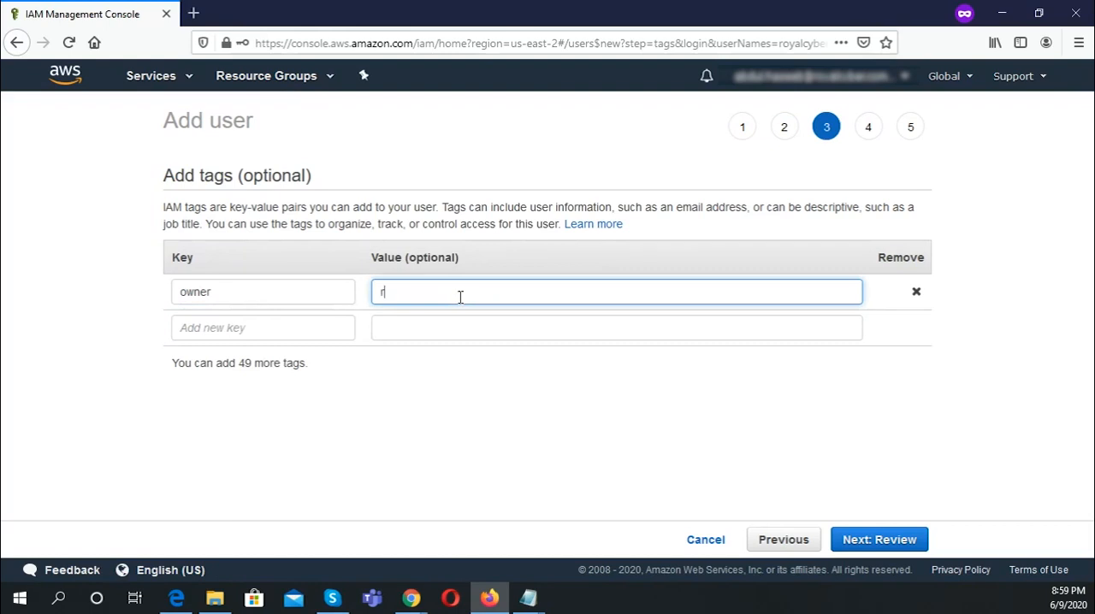
{"action": "type", "text": "royalcyber"}
{"action": "double_click", "coordinate": [239, 292]}
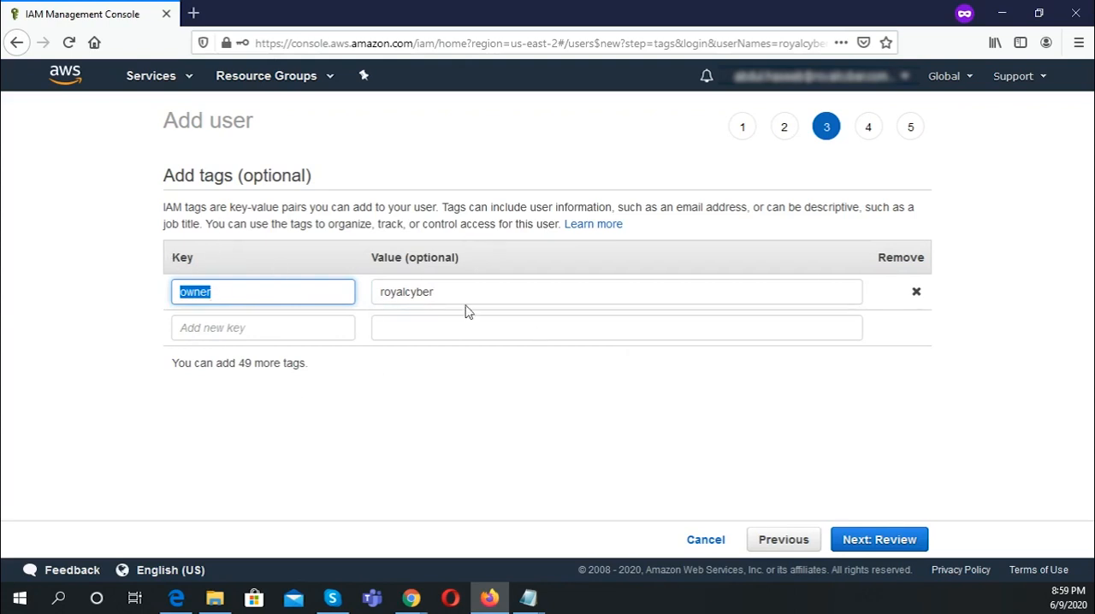
{"action": "left_click_drag", "start_coordinate": [455, 292], "coordinate": [378, 292]}
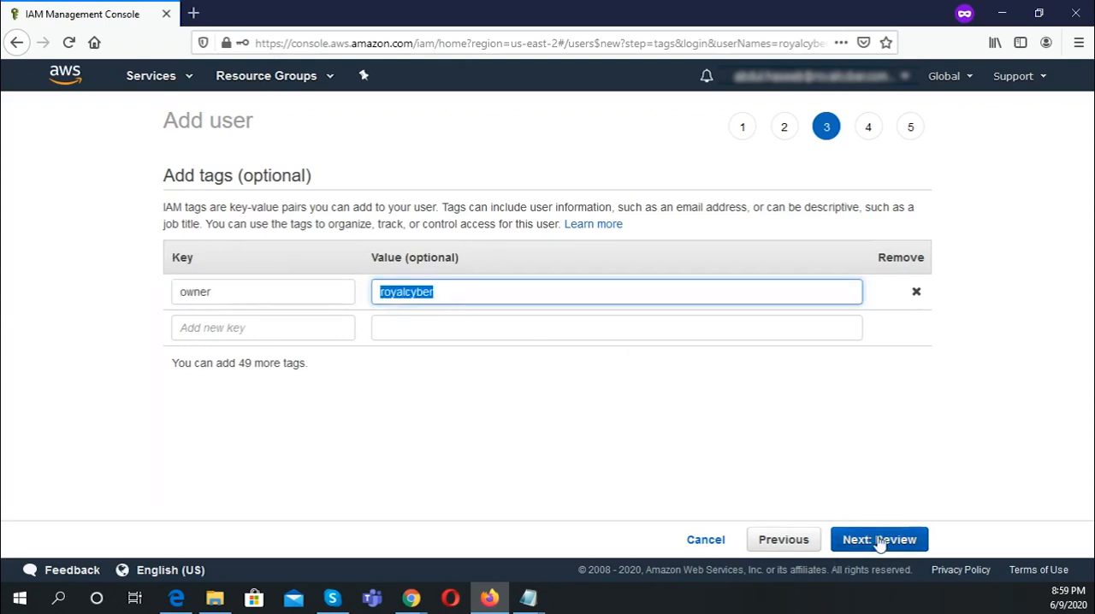
{"action": "left_click", "coordinate": [850, 542]}
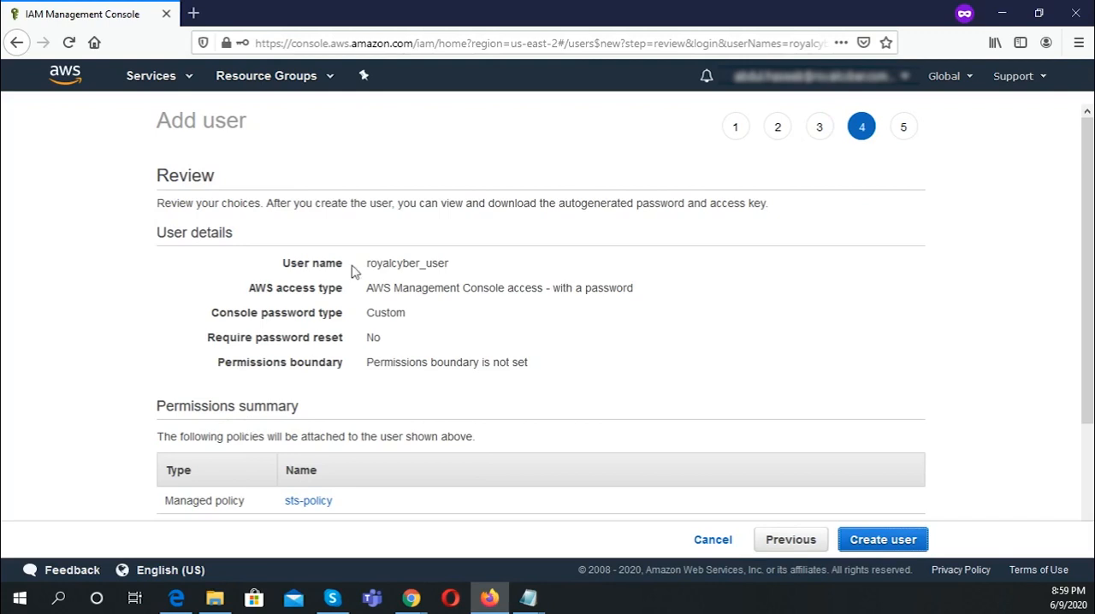
{"action": "left_click", "coordinate": [873, 546]}
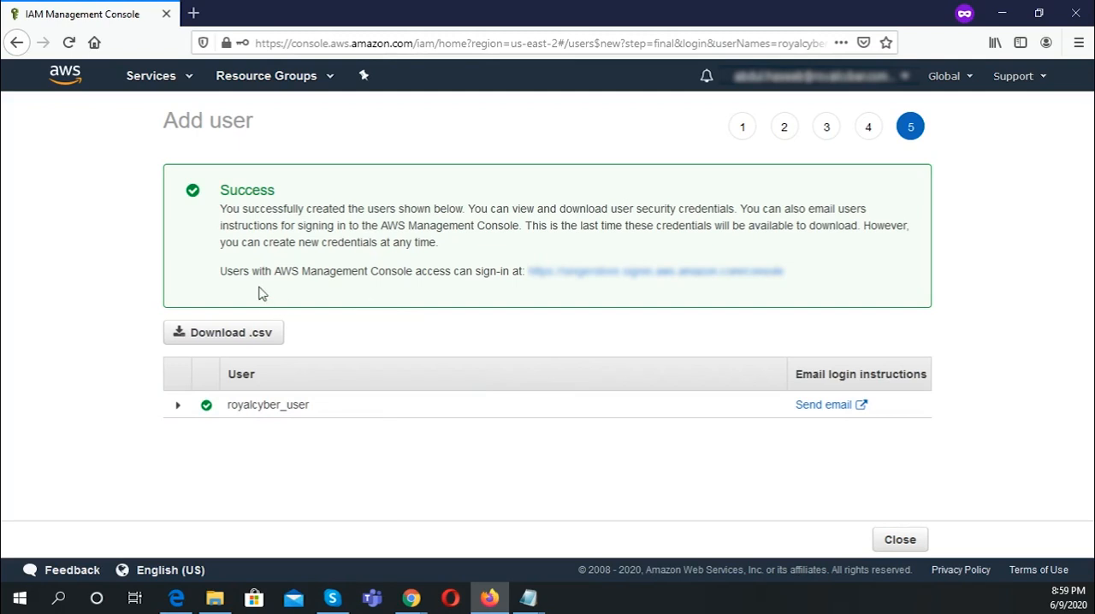
Step: Copy the console sign-in URL shown for the new user and open it in a new browser tab
{"action": "left_click", "coordinate": [710, 276]}
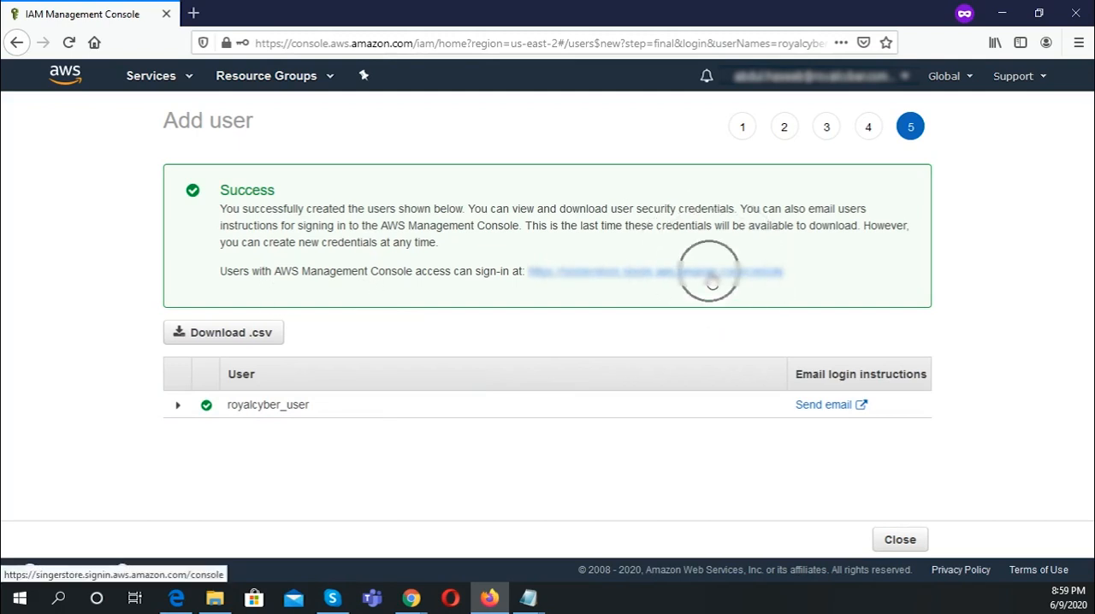
{"action": "left_click", "coordinate": [712, 283]}
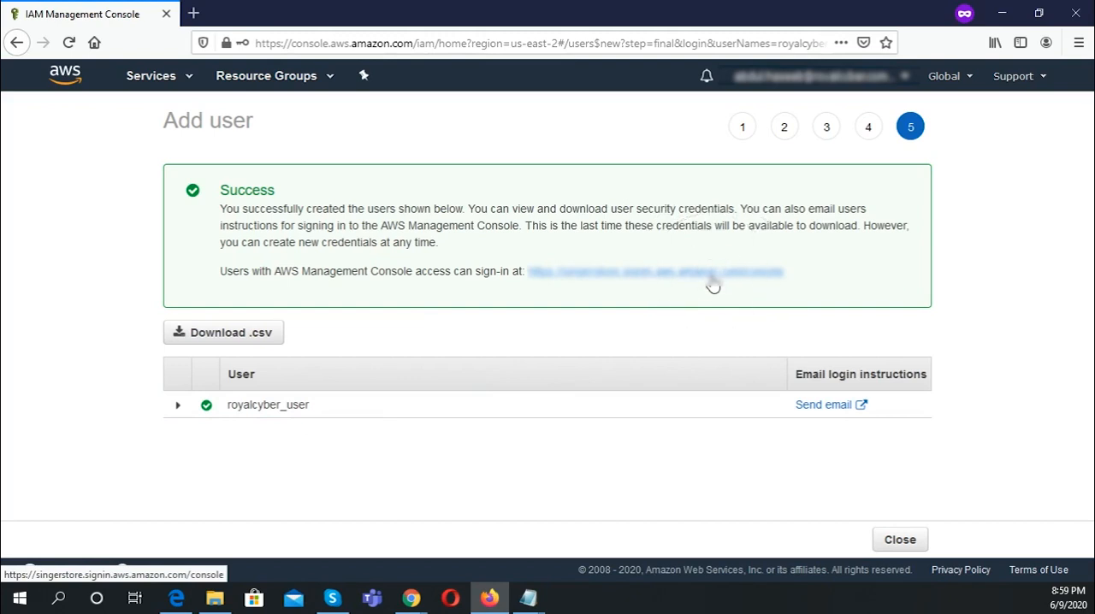
{"action": "left_click_drag", "start_coordinate": [794, 276], "coordinate": [531, 292]}
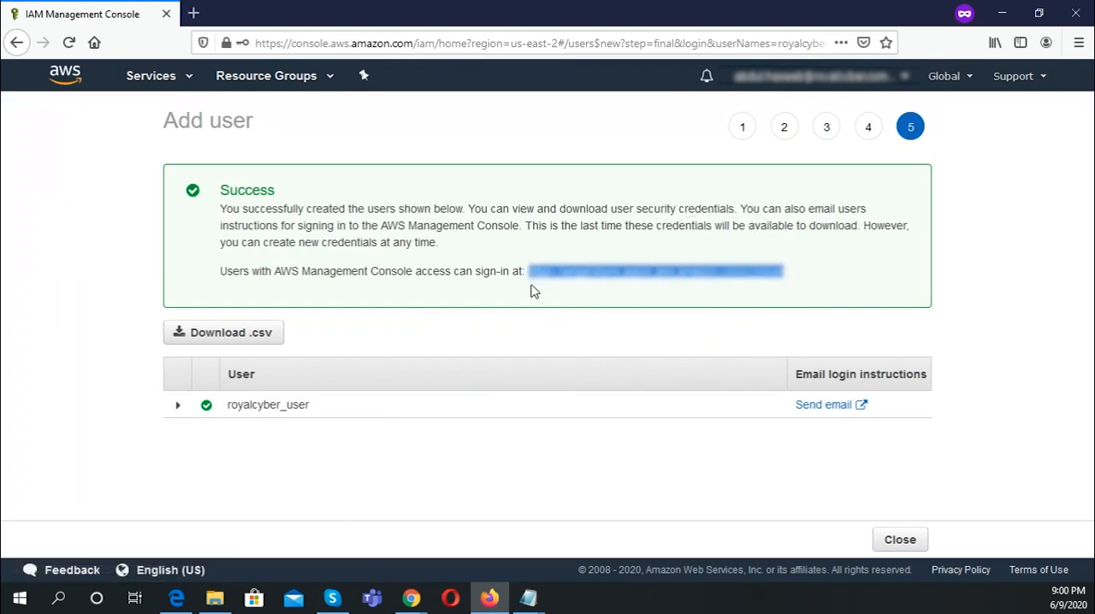
{"action": "left_click", "coordinate": [193, 13]}
{"action": "key", "text": "ctrl+v"}
{"action": "key", "text": "Return"}
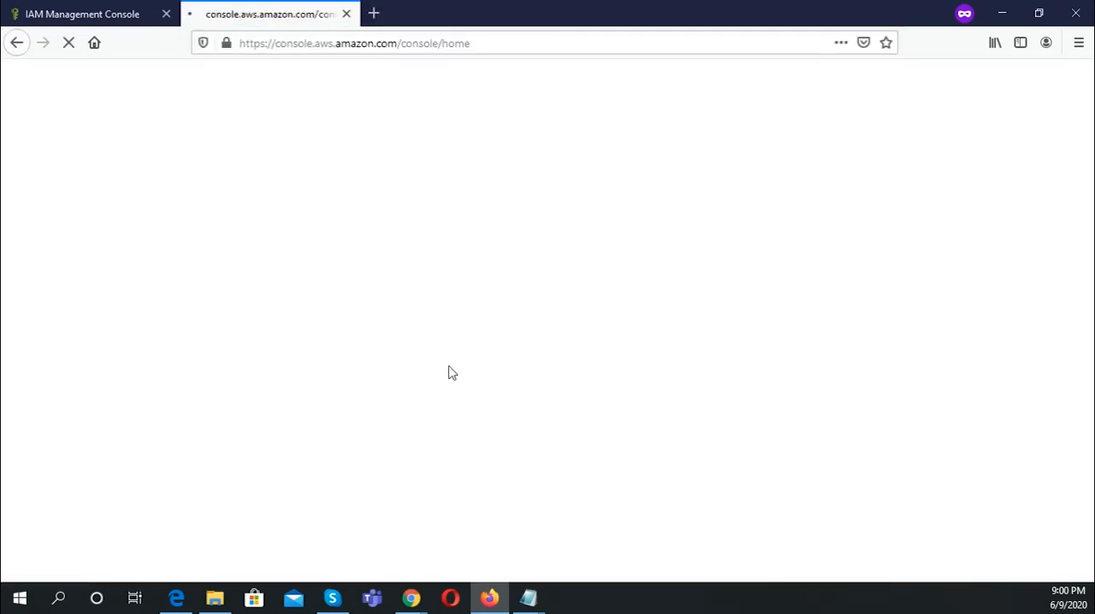
Step: Sign in to the AWS console as the IAM user royalcyber_user with the account password
{"action": "left_click", "coordinate": [220, 298]}
{"action": "type", "text": "roya"}
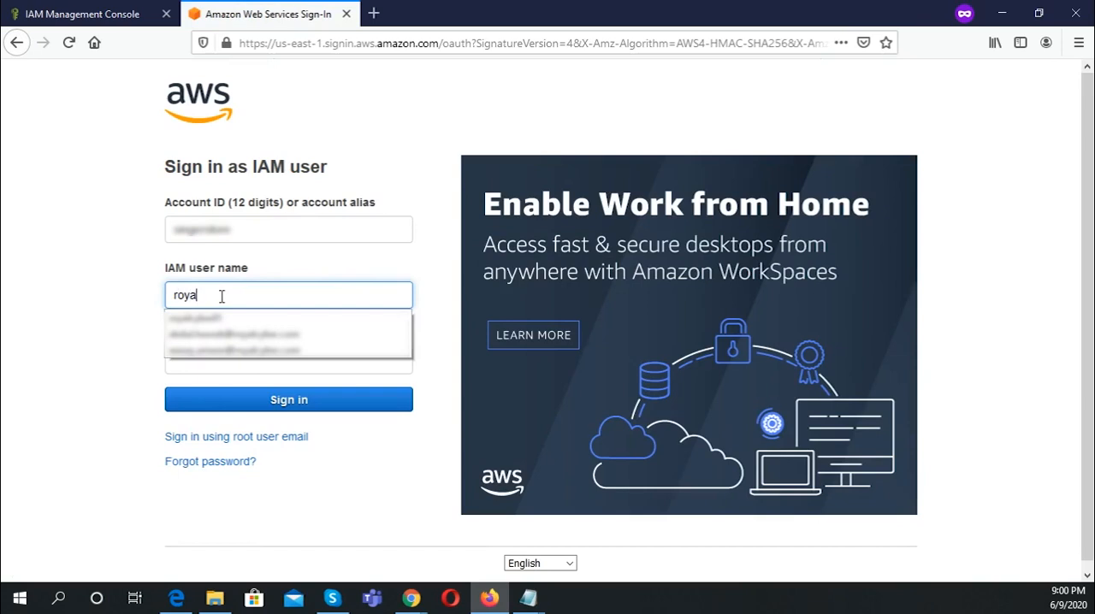
{"action": "type", "text": "lcyber_user"}
{"action": "key", "text": "Tab"}
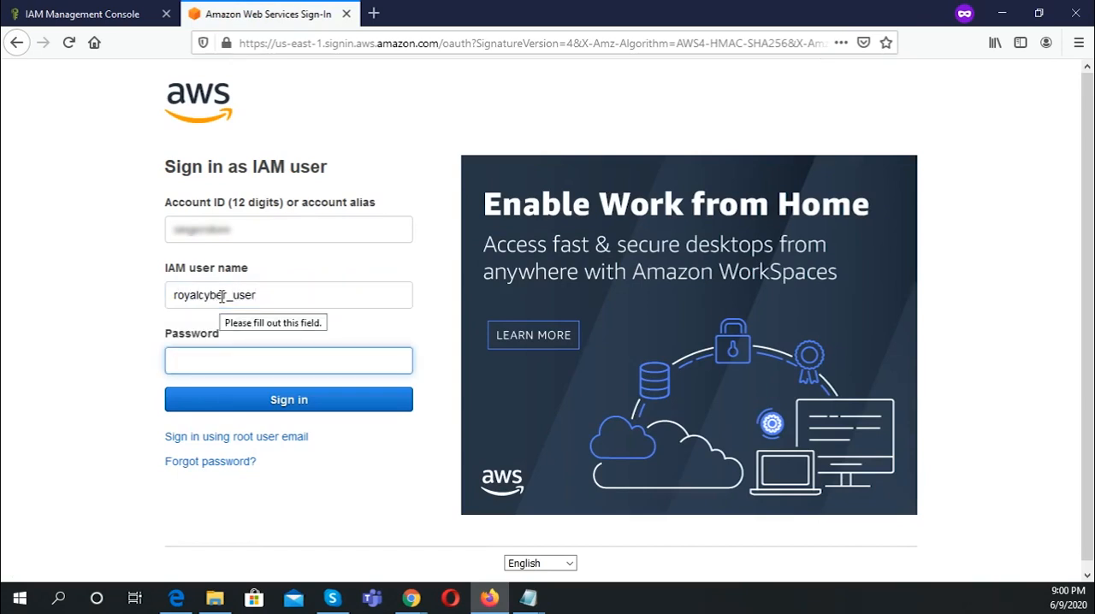
{"action": "type", "text": "●●●●●●●●●●●●"}
{"action": "key", "text": "Return"}
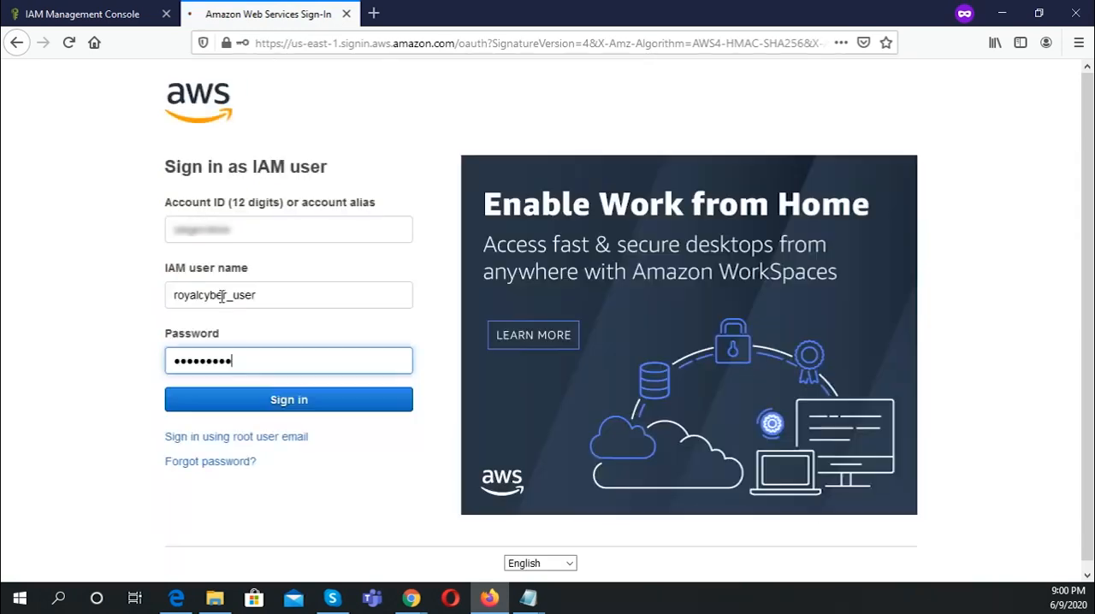